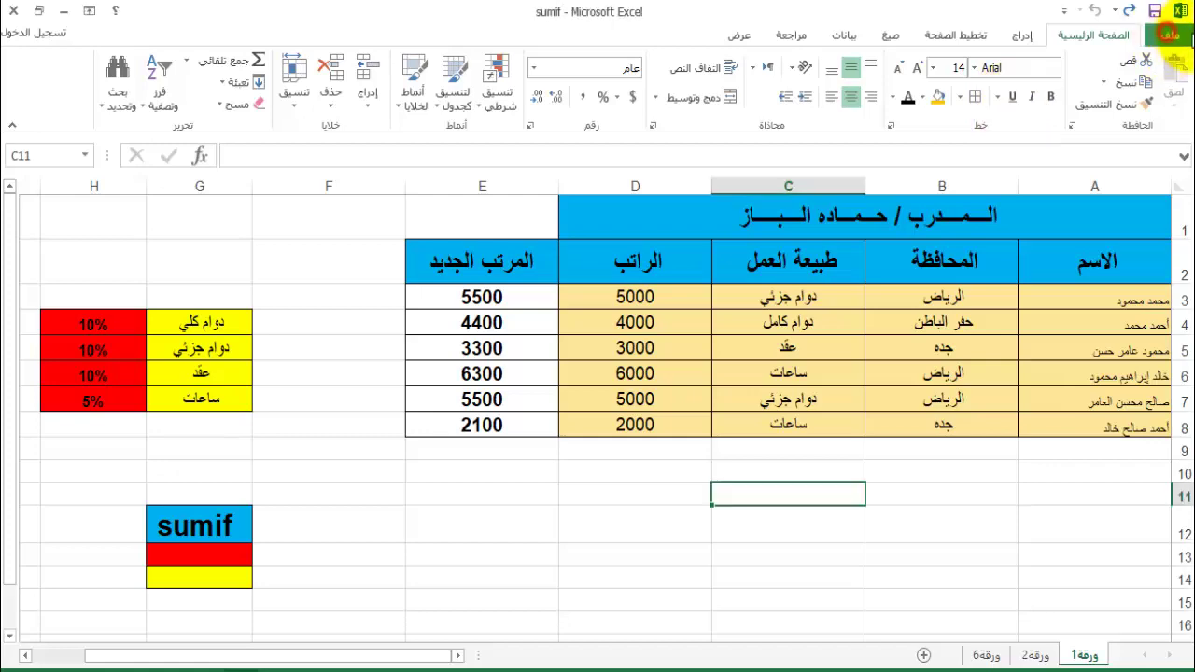
Step: Check how the salary table sits on the page in the print preview, and return to the sheet
click(1169, 41)
click(1154, 256)
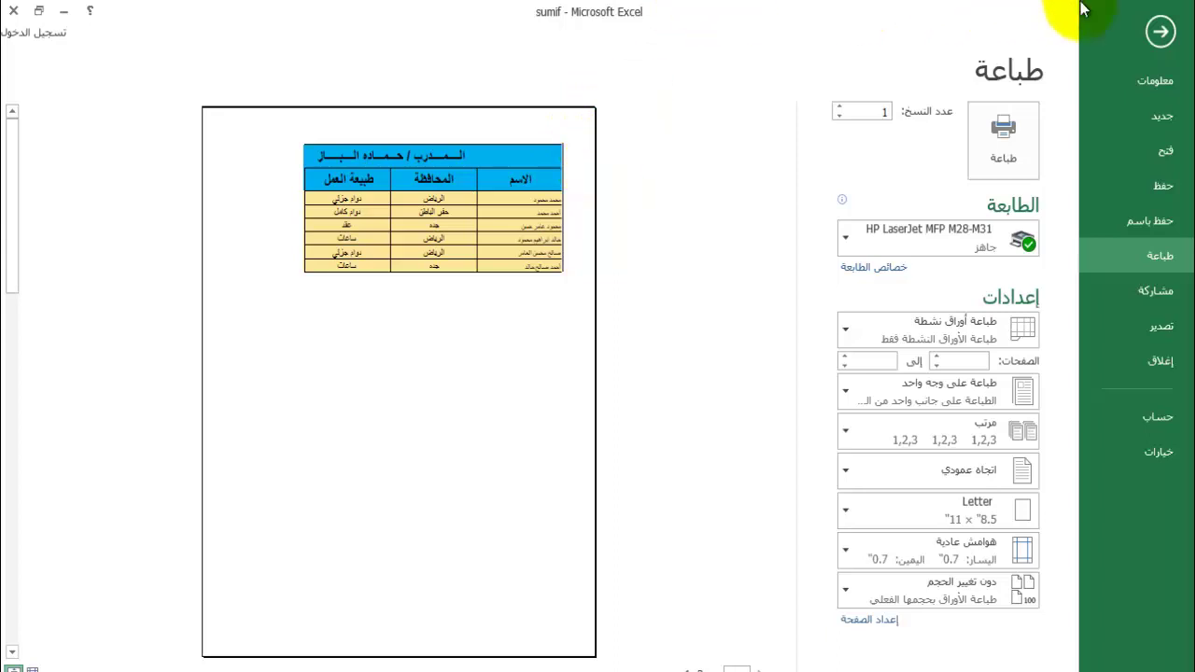
click(1161, 31)
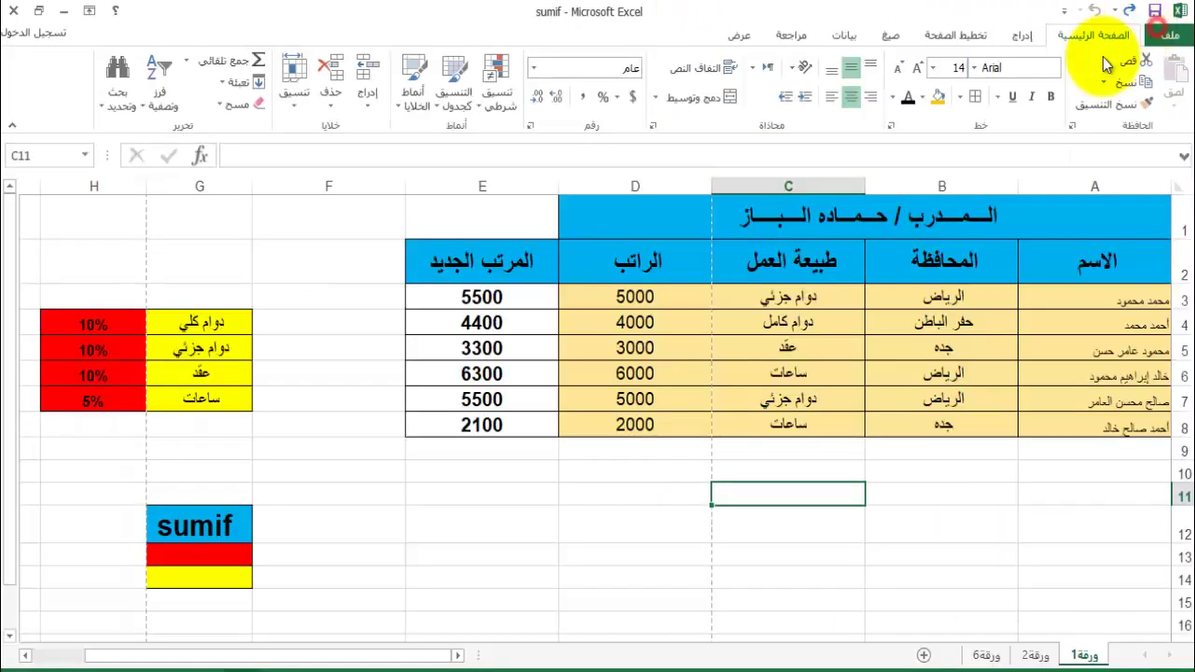
Step: Center the sheet both vertically and horizontally on the printed page through the custom margins settings
click(954, 35)
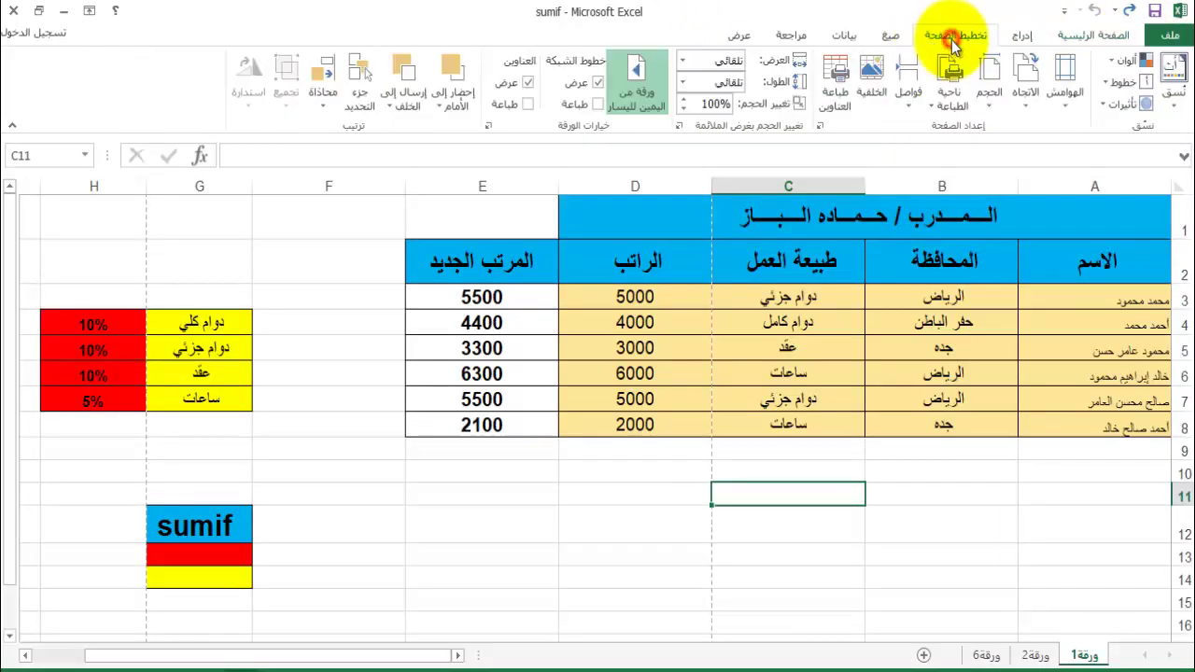
click(1069, 104)
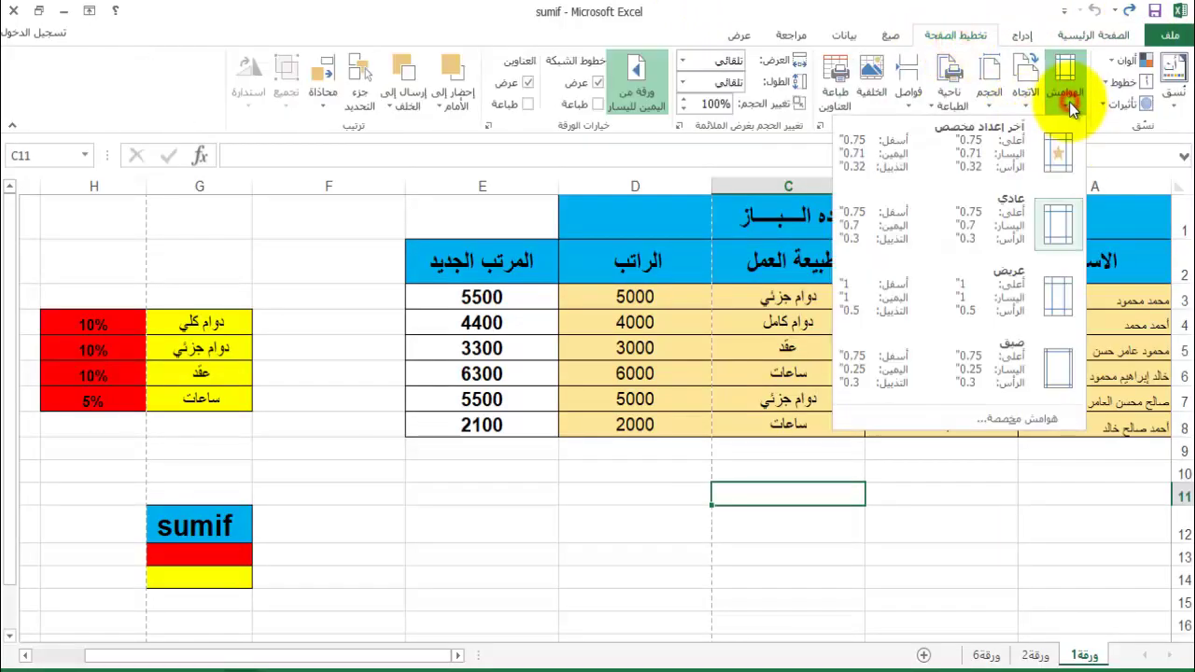
click(1013, 418)
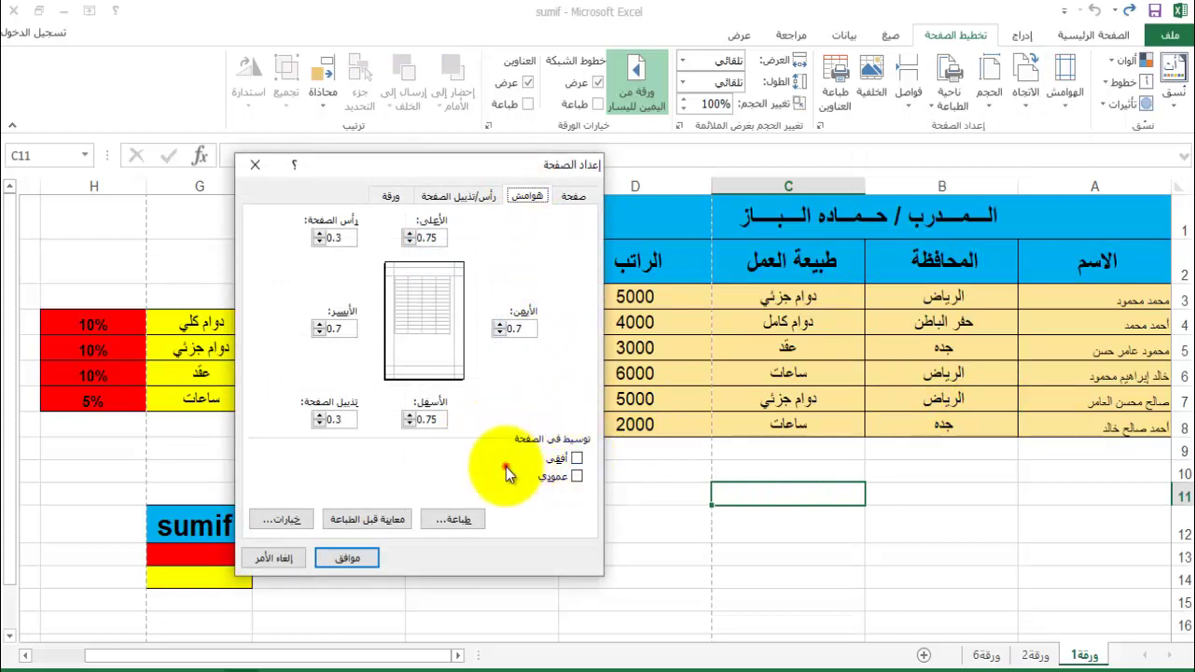
click(577, 477)
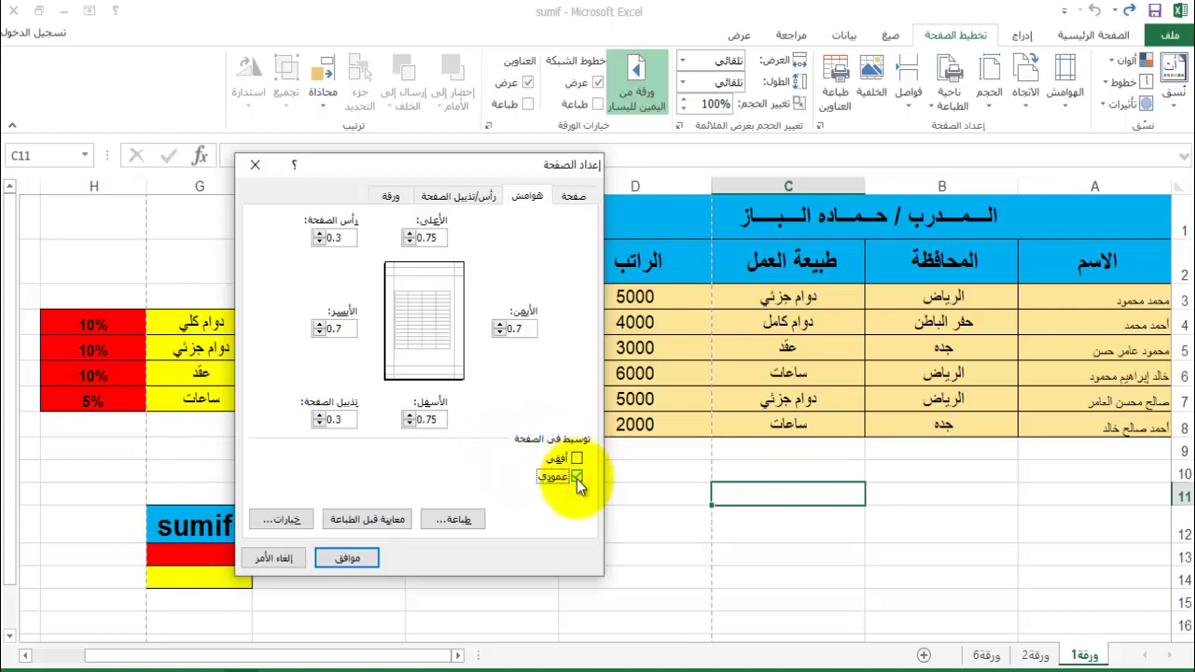
click(576, 459)
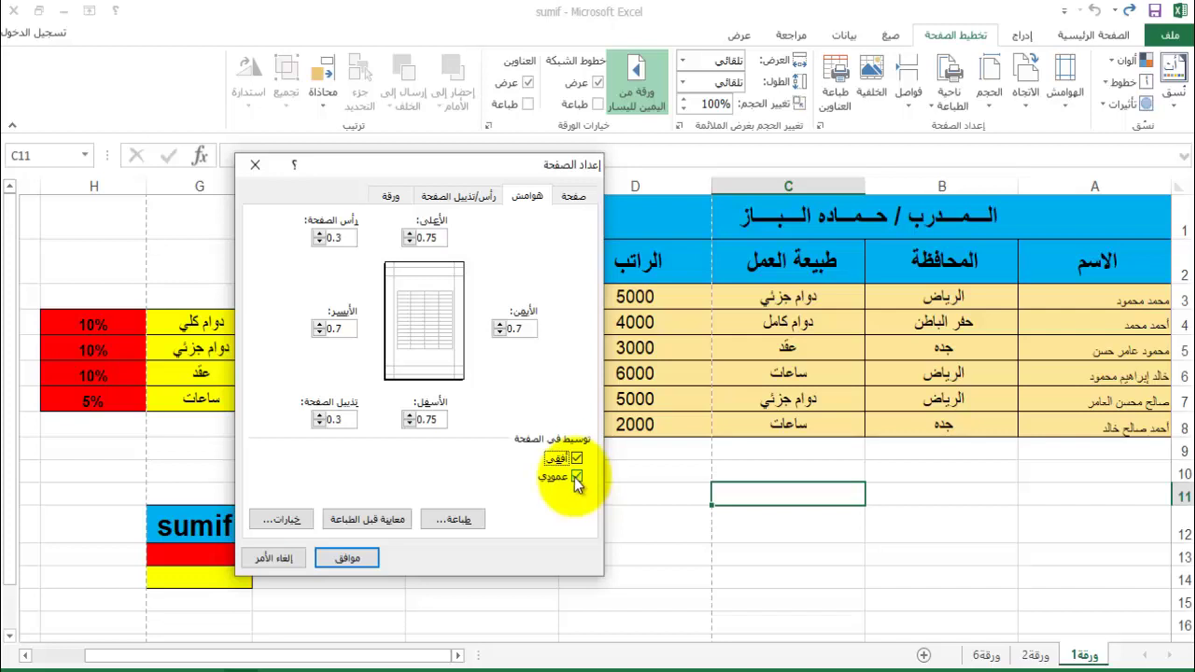
click(353, 555)
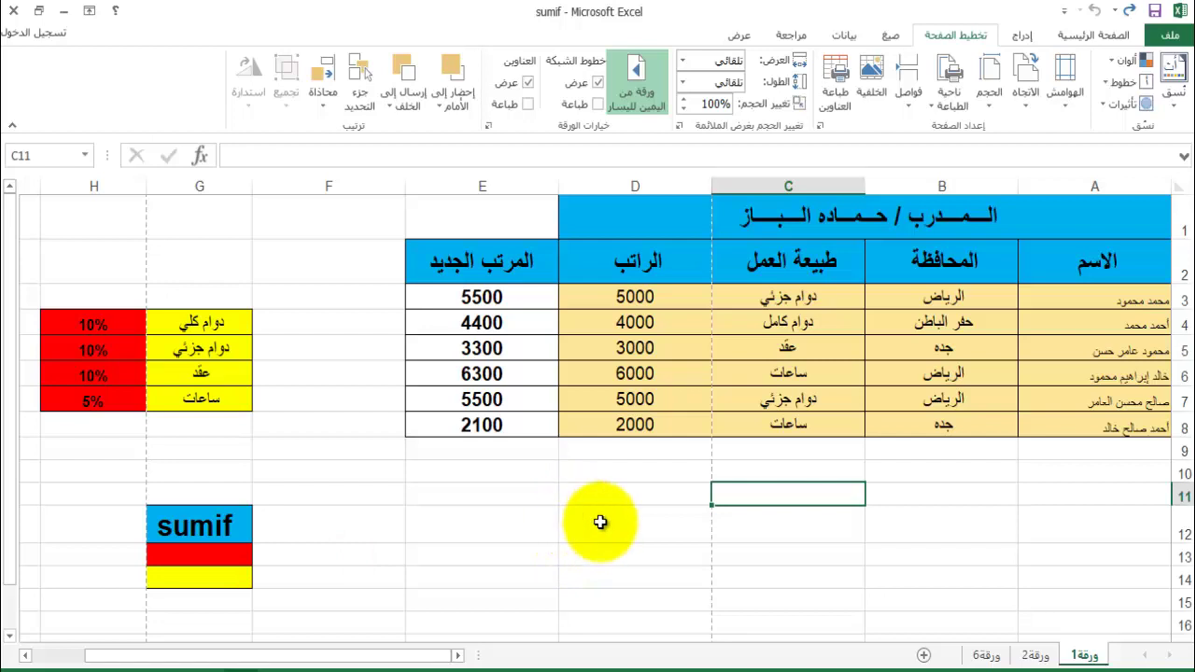
Step: Check the table's placement on the page in the print preview after centering, and return to the sheet
click(1173, 46)
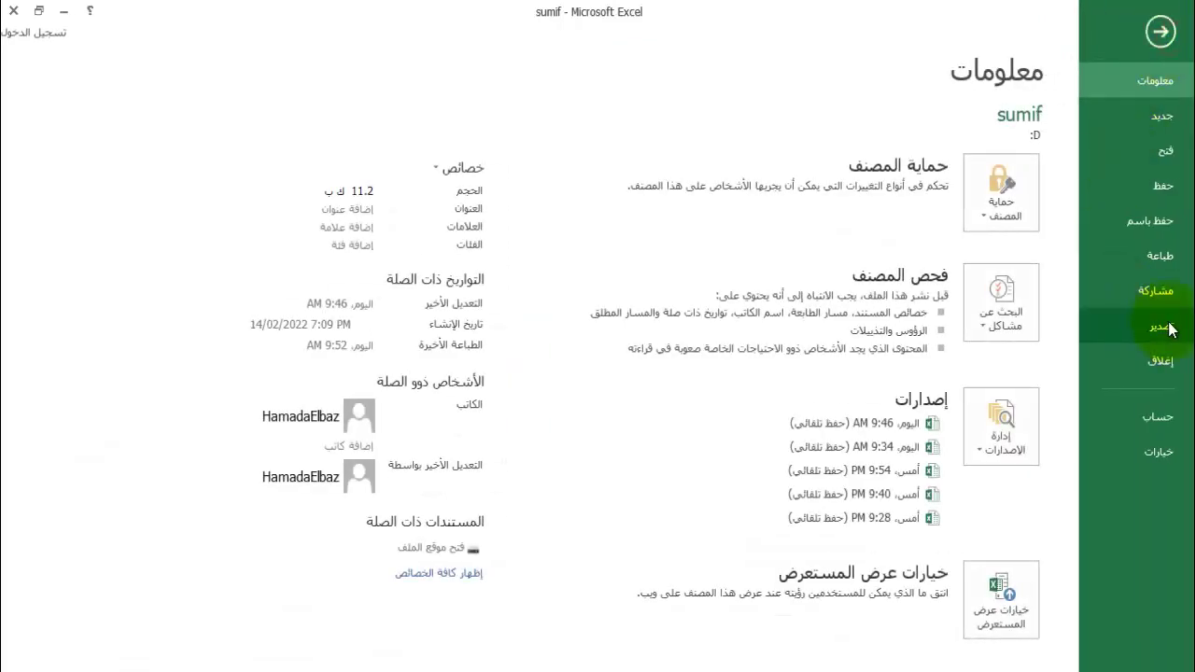
click(1158, 255)
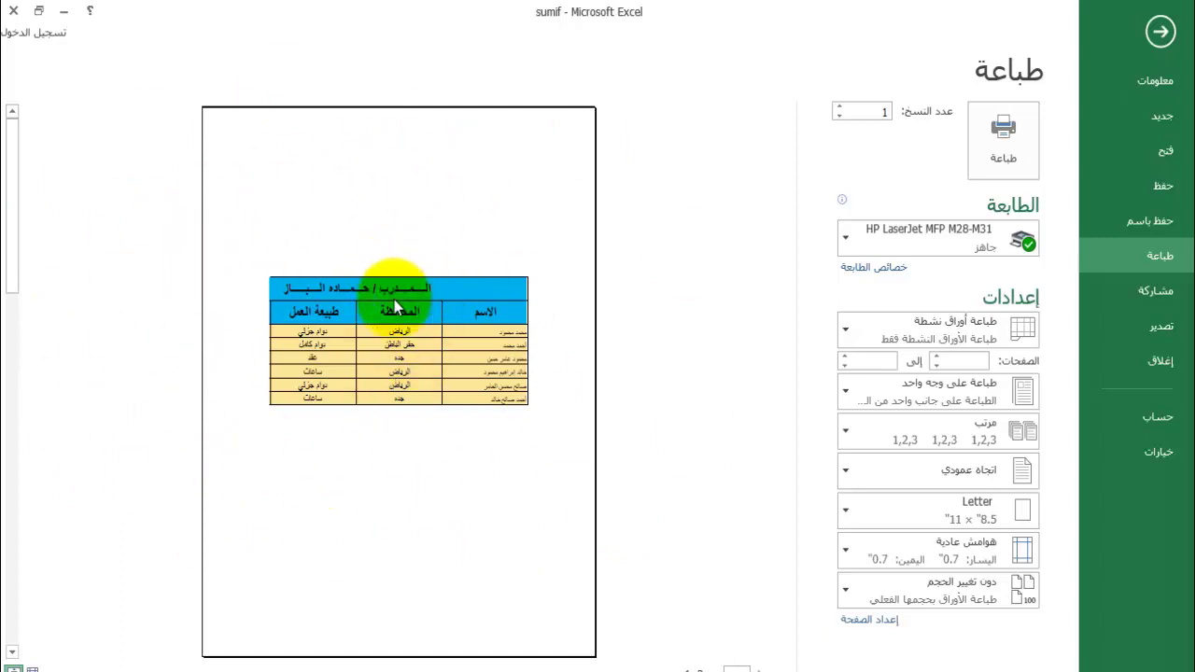
click(1161, 31)
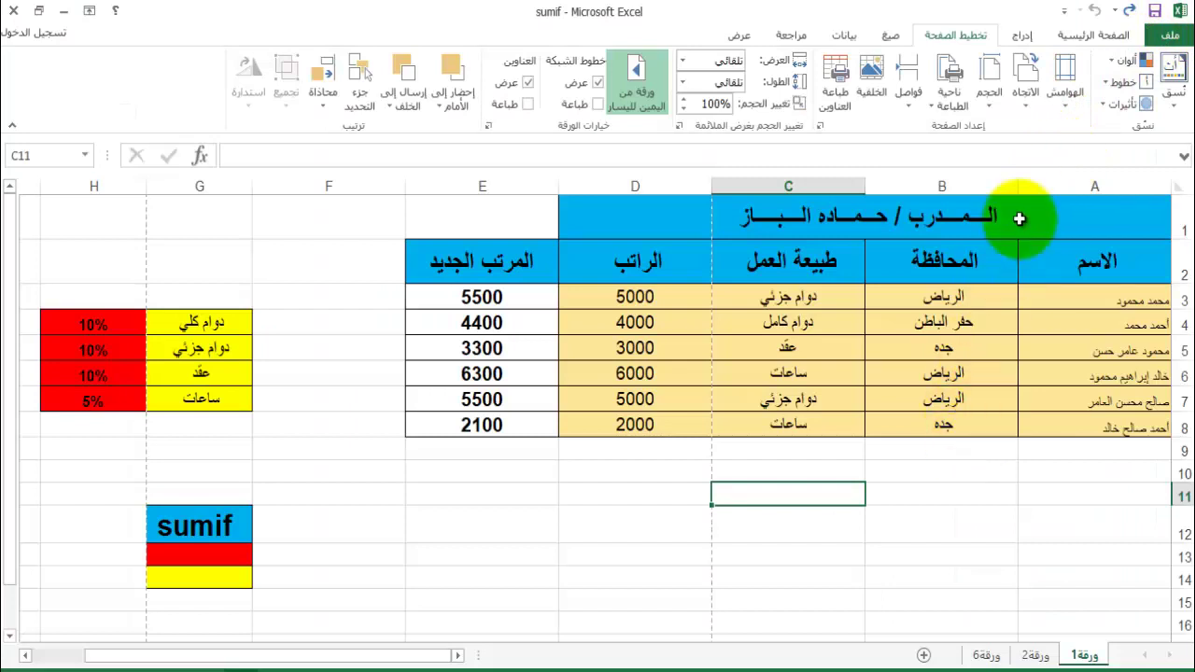
click(988, 75)
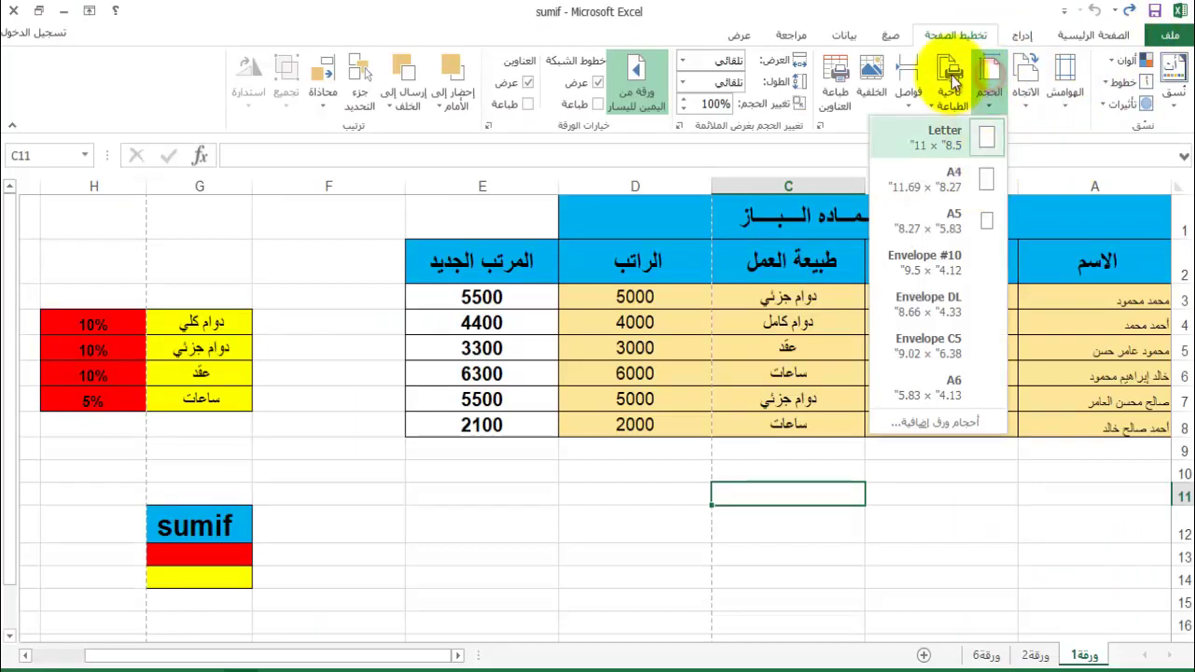
click(956, 38)
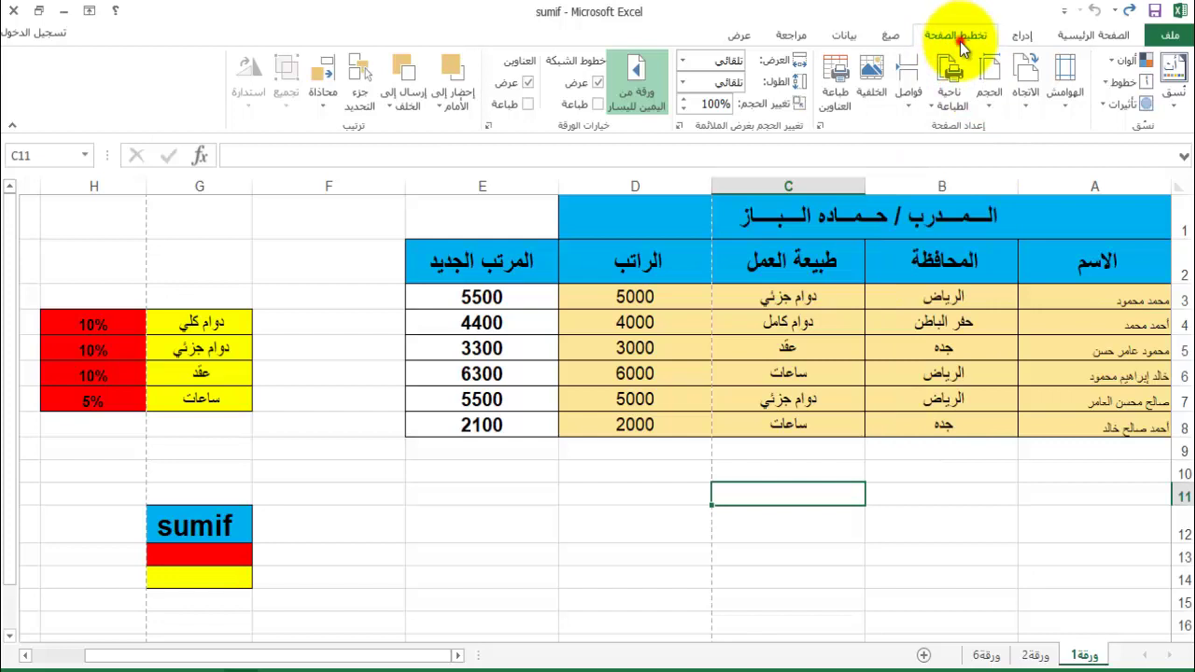
click(956, 38)
click(989, 95)
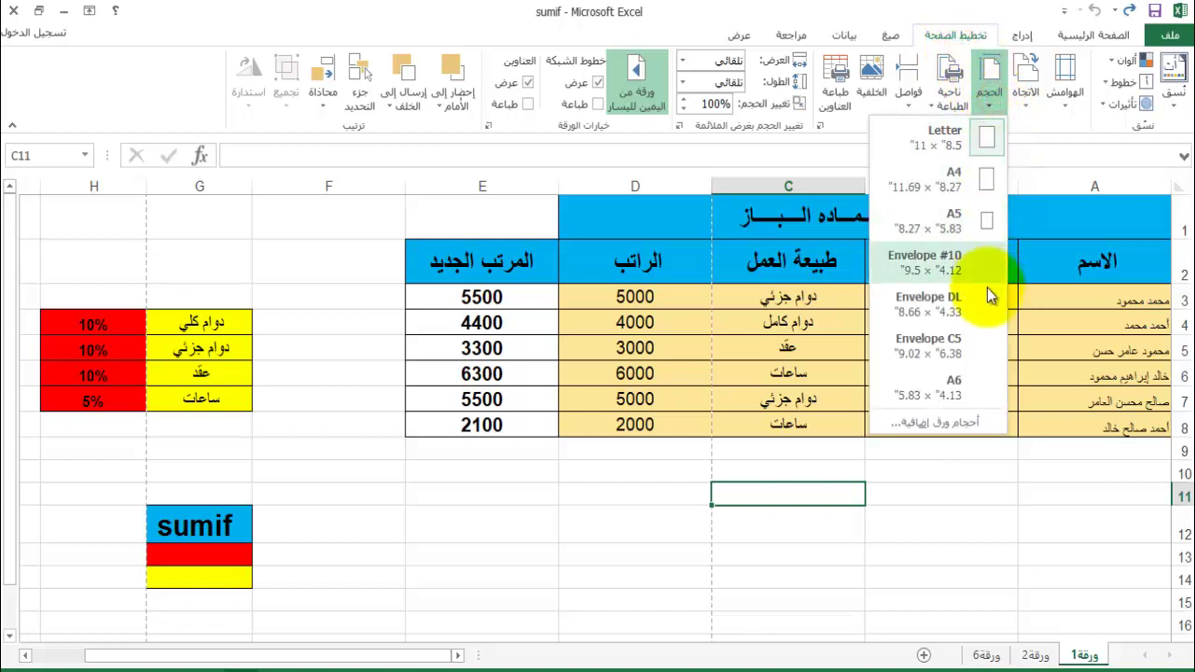
Step: Set the page orientation to landscape and check the resulting layout in the print preview
click(1031, 103)
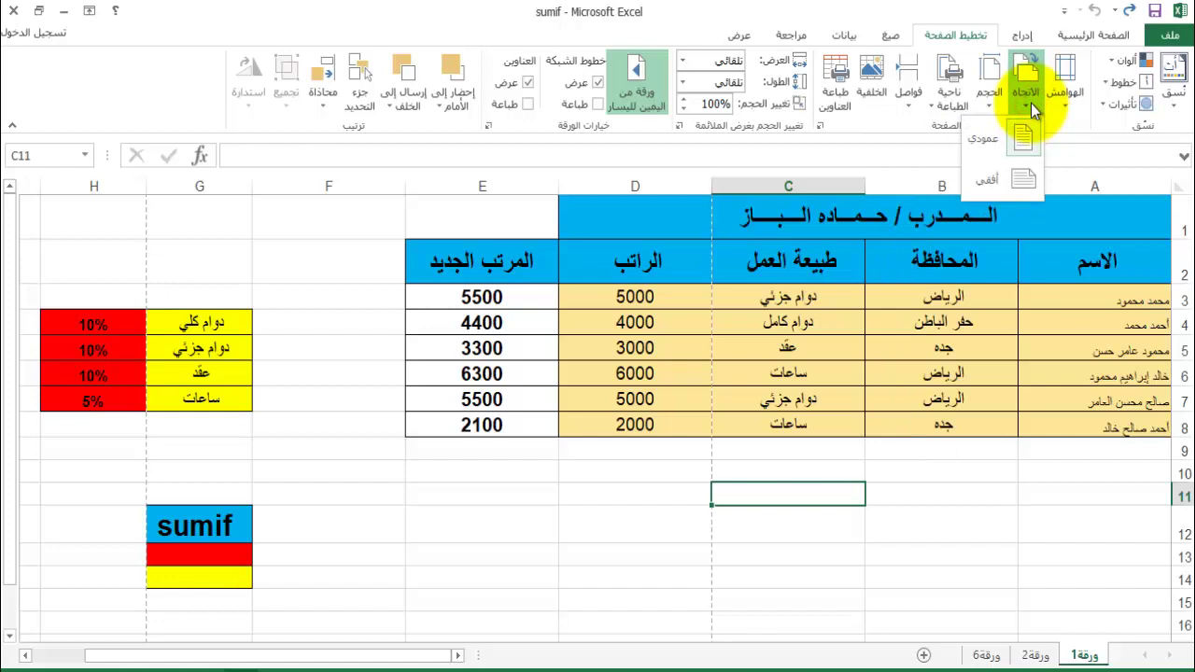
click(1017, 180)
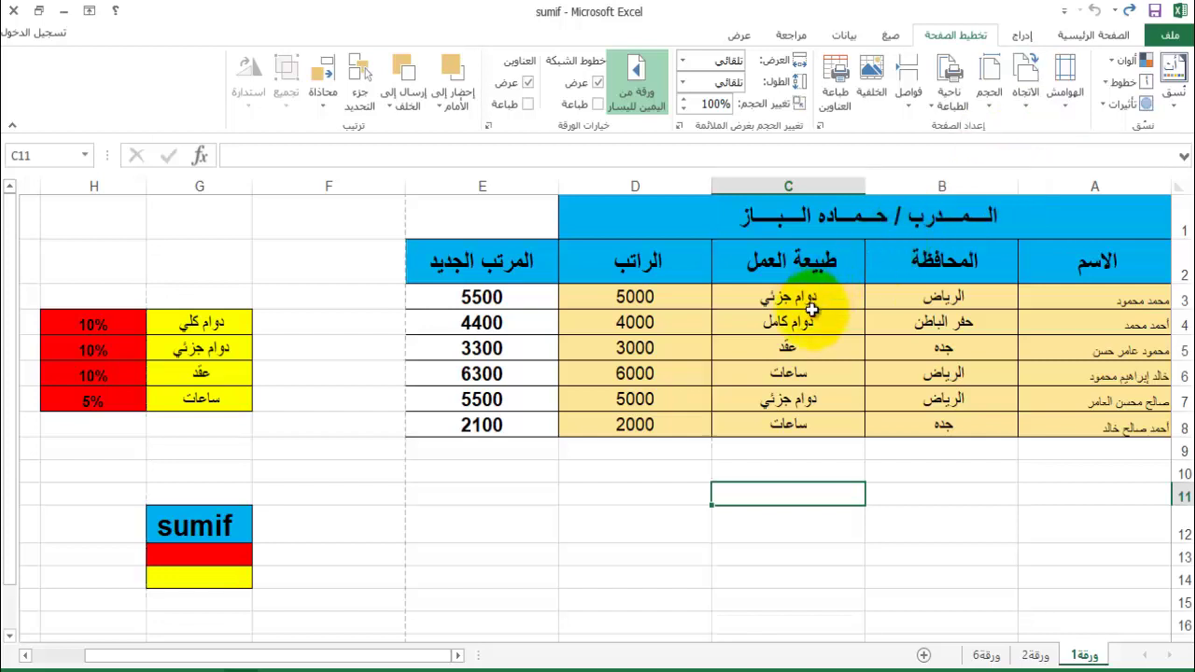
click(1174, 37)
click(1159, 255)
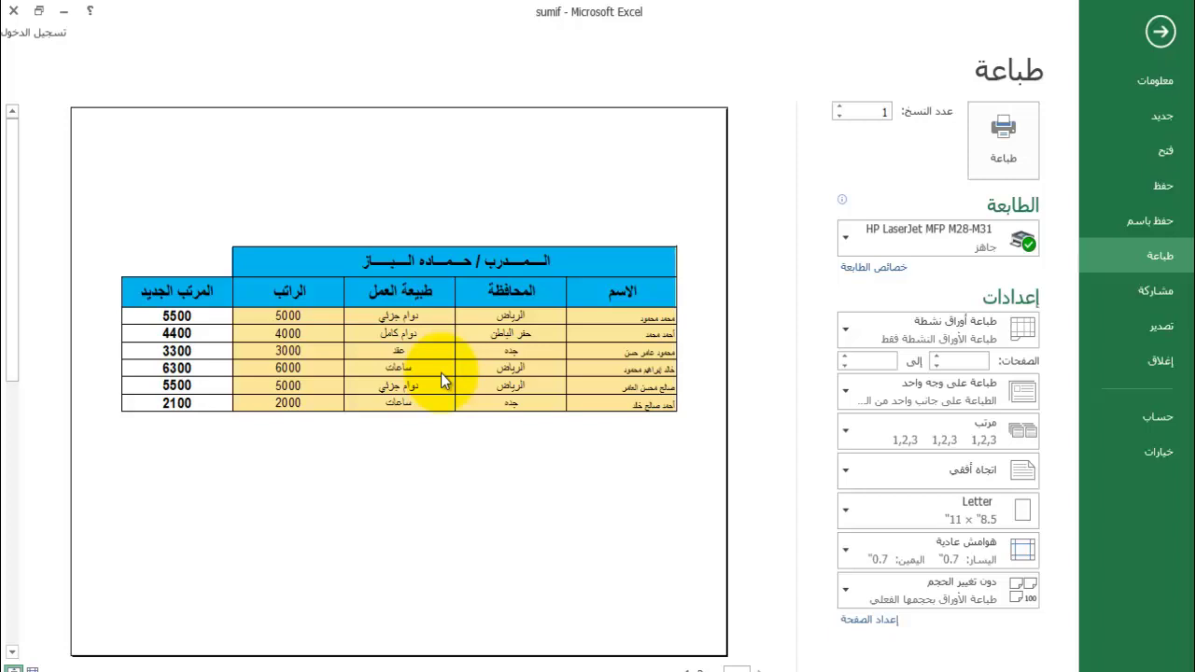
click(1161, 31)
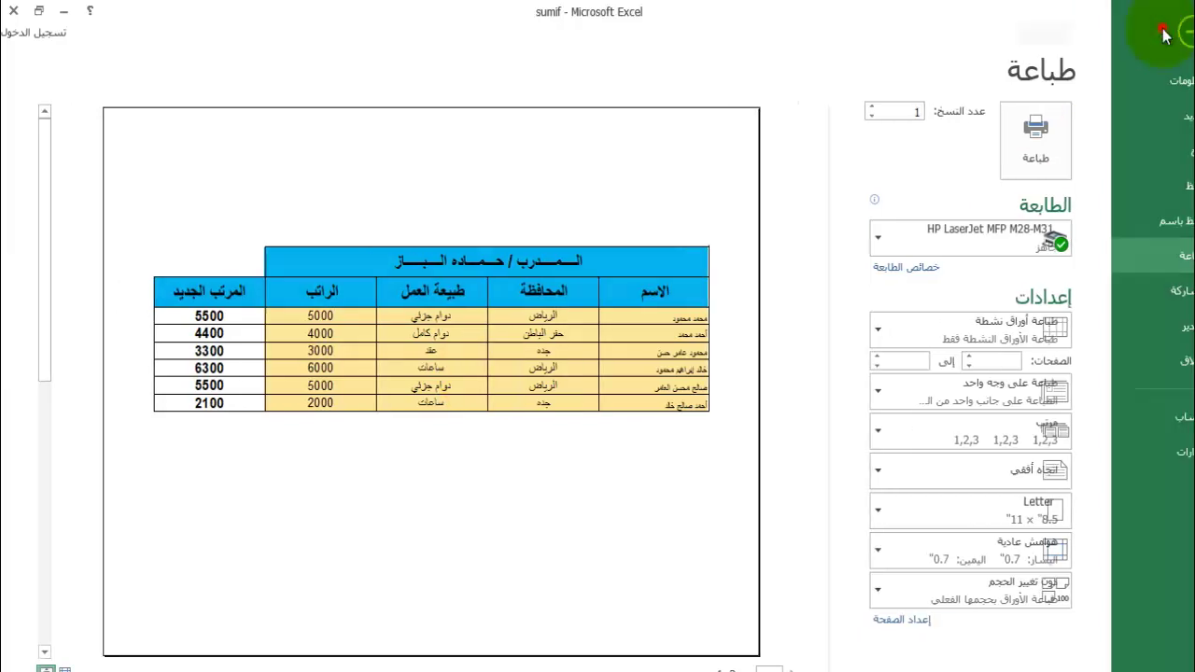
Step: Examine the page centering options in the custom margins settings, and leave them without changes
click(1050, 94)
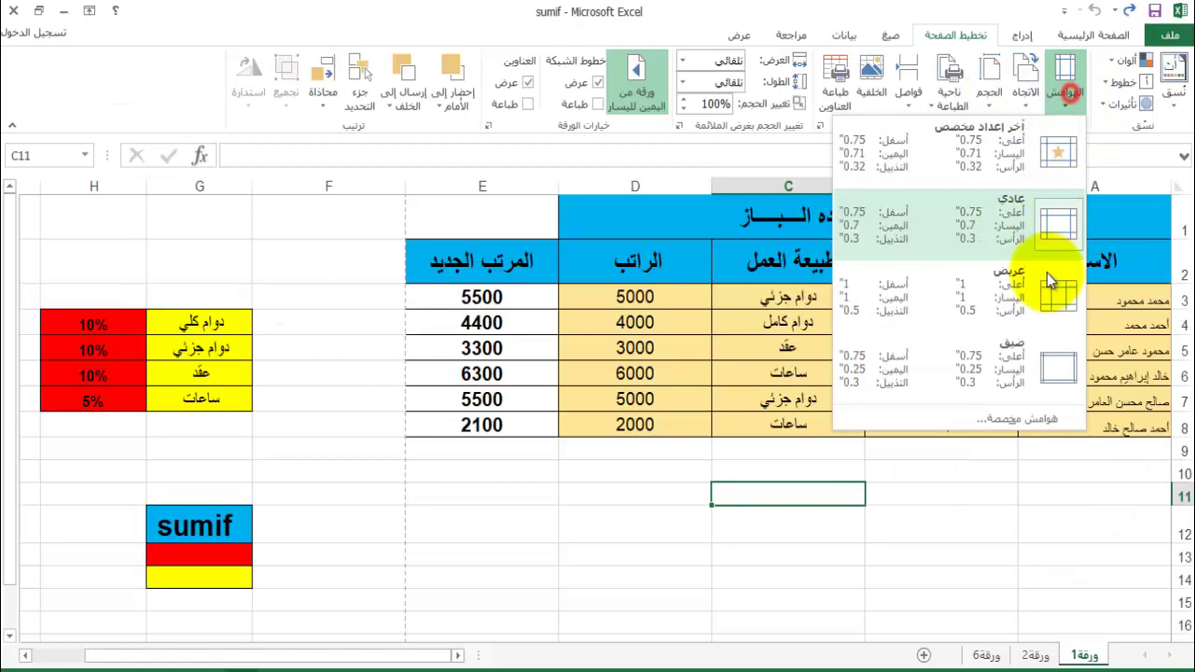
click(1041, 411)
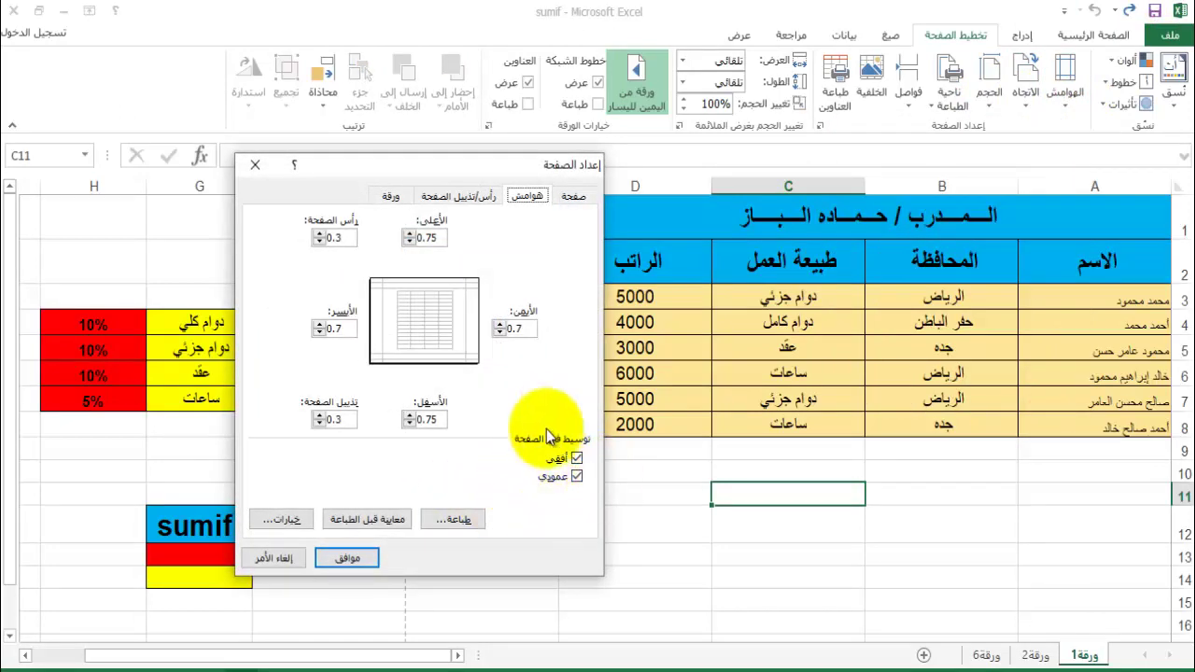
click(252, 163)
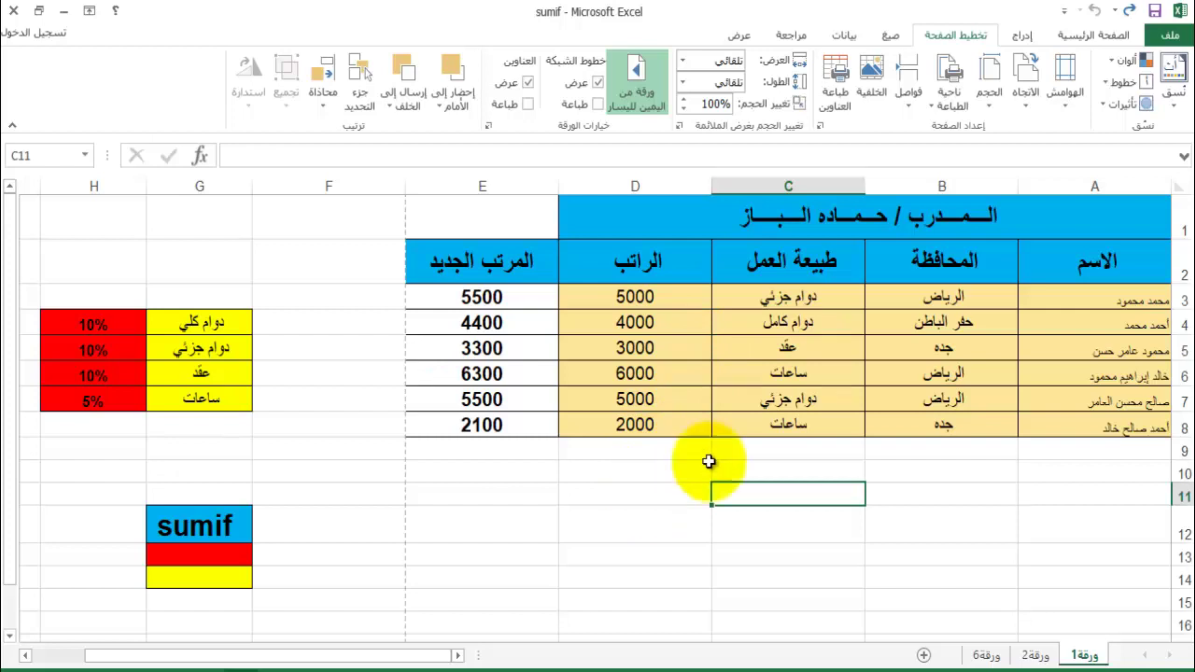
Step: Examine the Page Setup dialog's page options and its margin settings, including horizontal and vertical centering
click(820, 126)
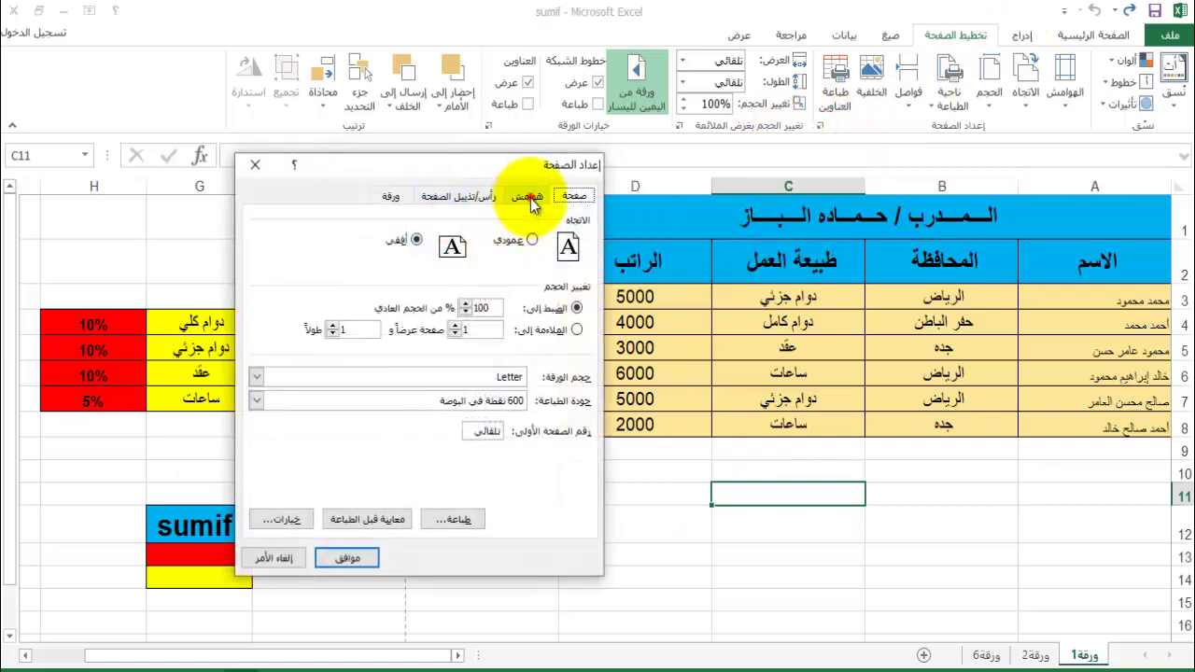
click(530, 198)
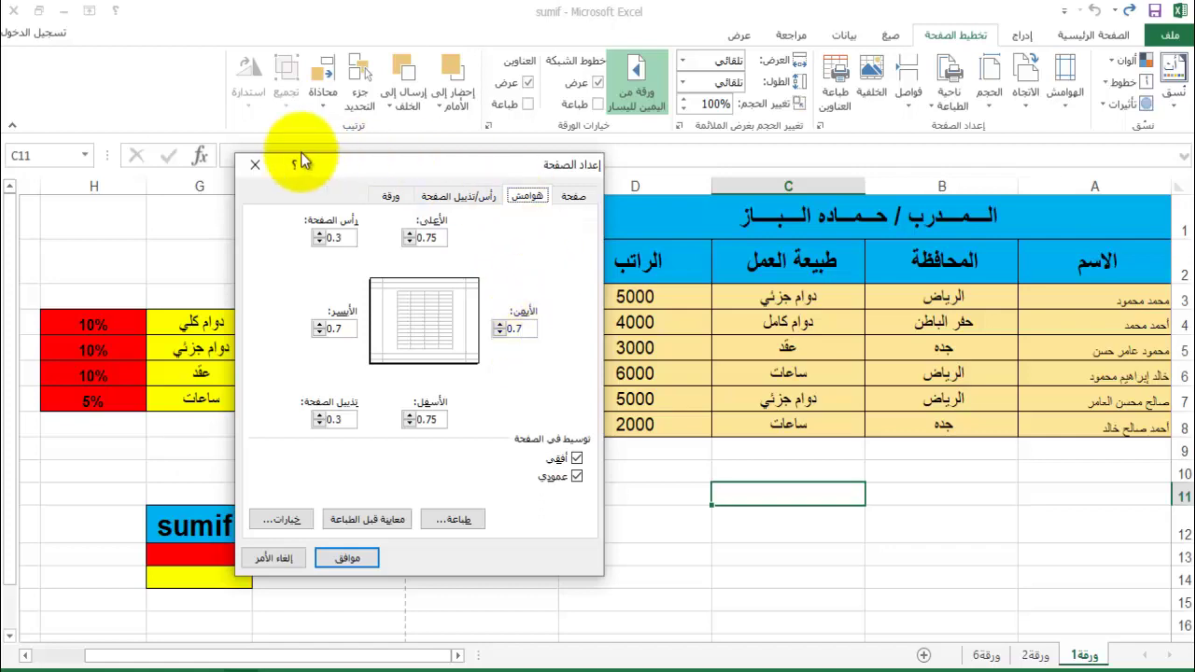
click(254, 164)
click(822, 127)
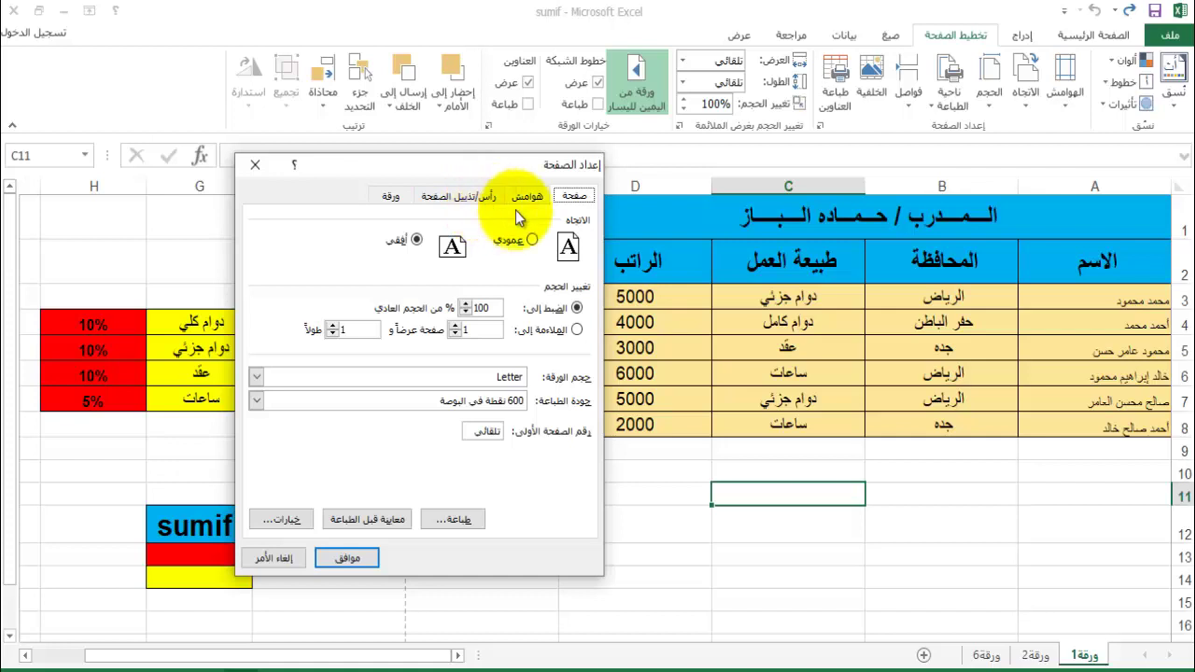
click(529, 199)
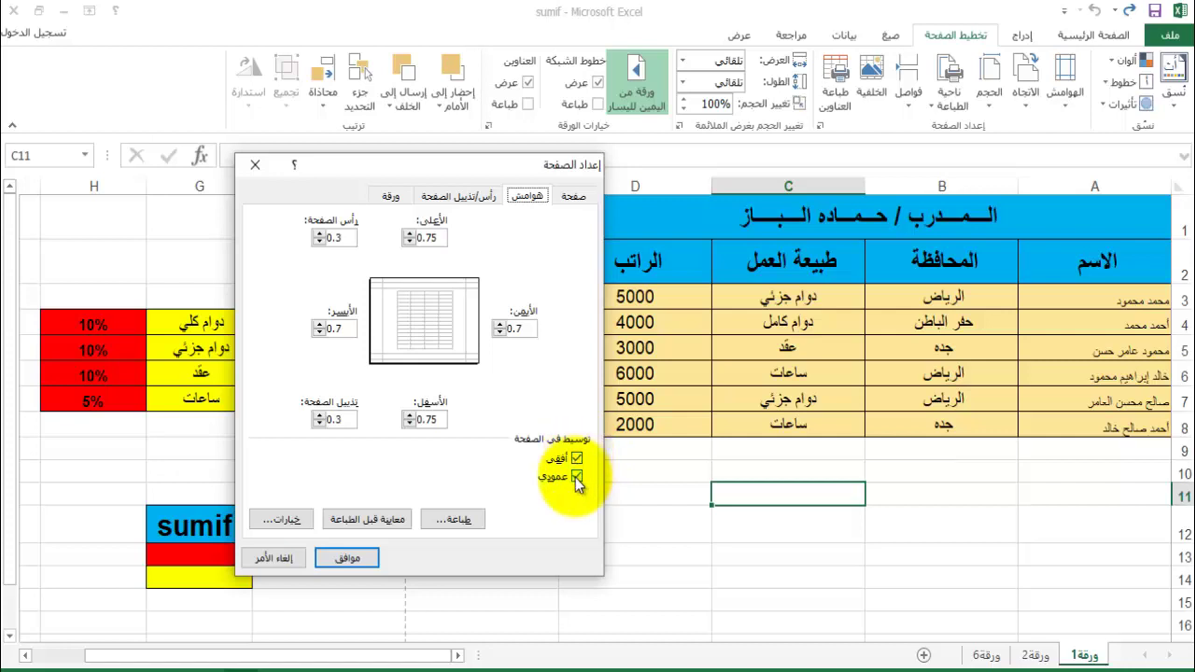
click(347, 557)
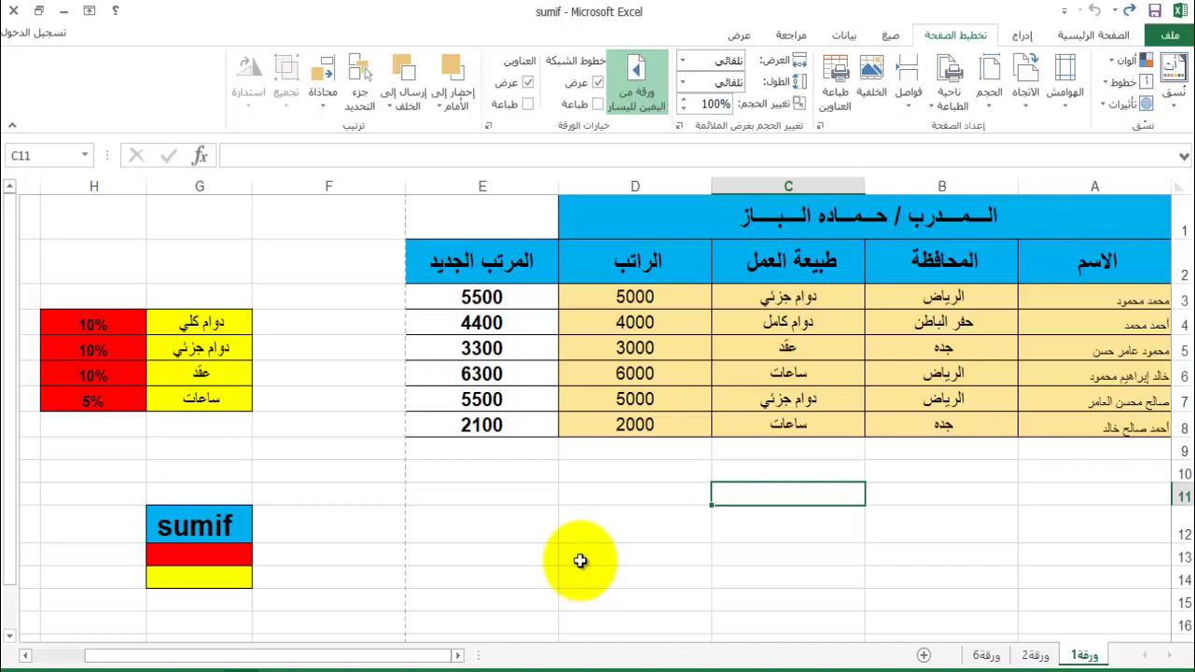
click(1066, 93)
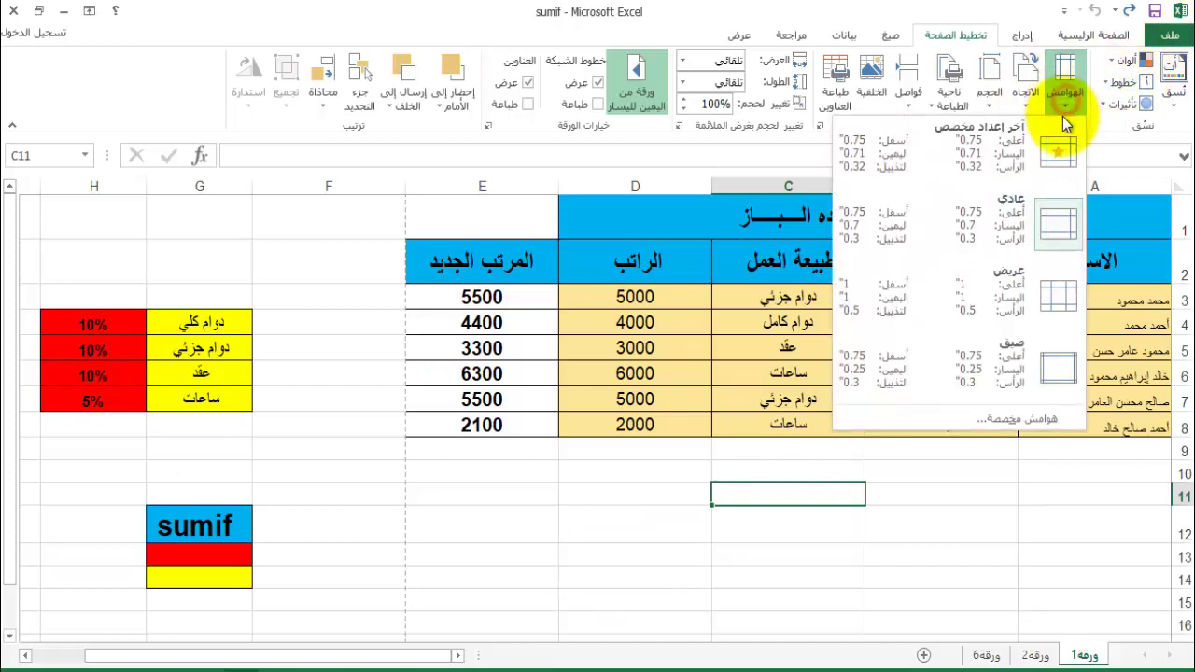
click(1115, 131)
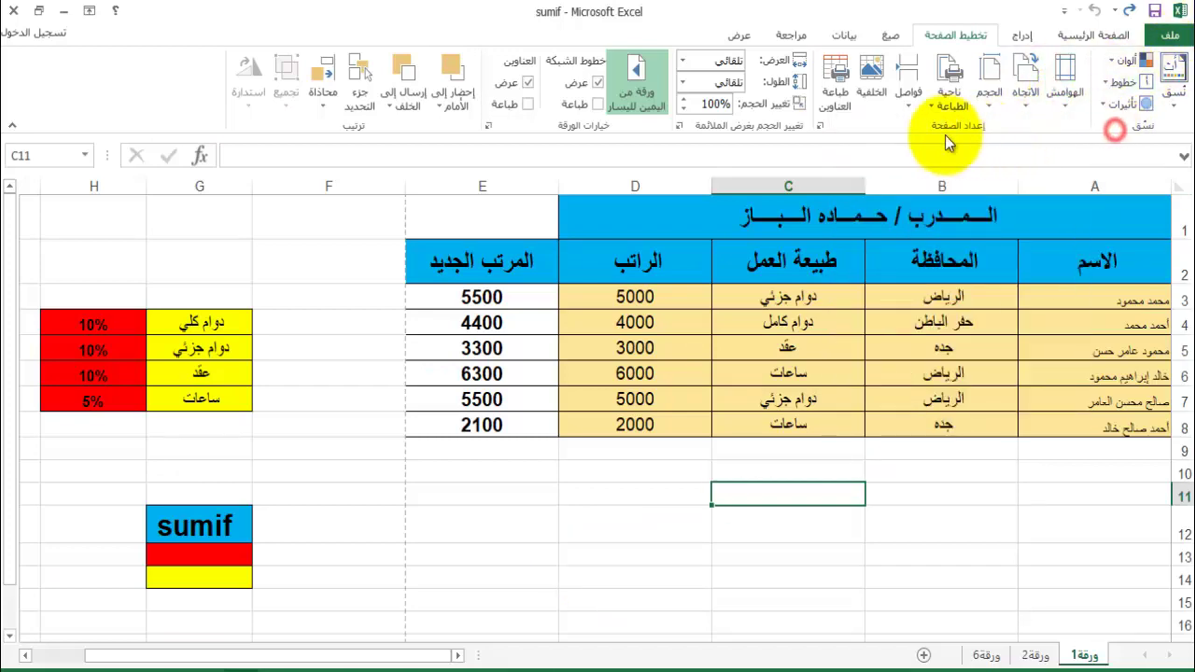
click(821, 125)
click(527, 195)
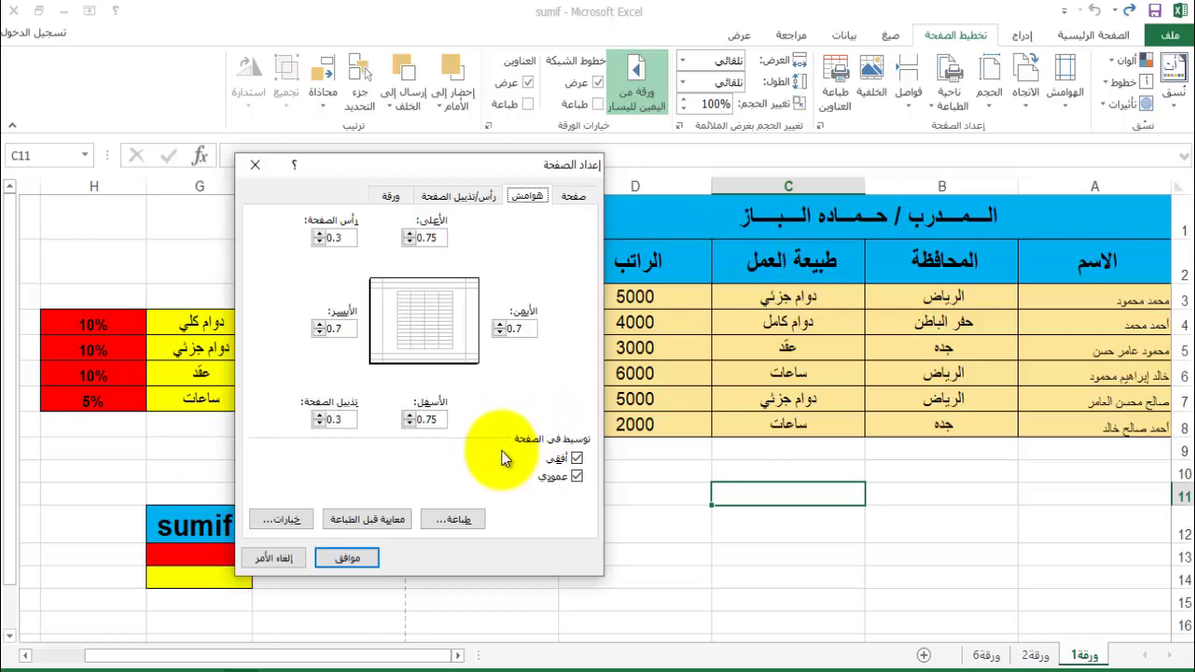
click(347, 558)
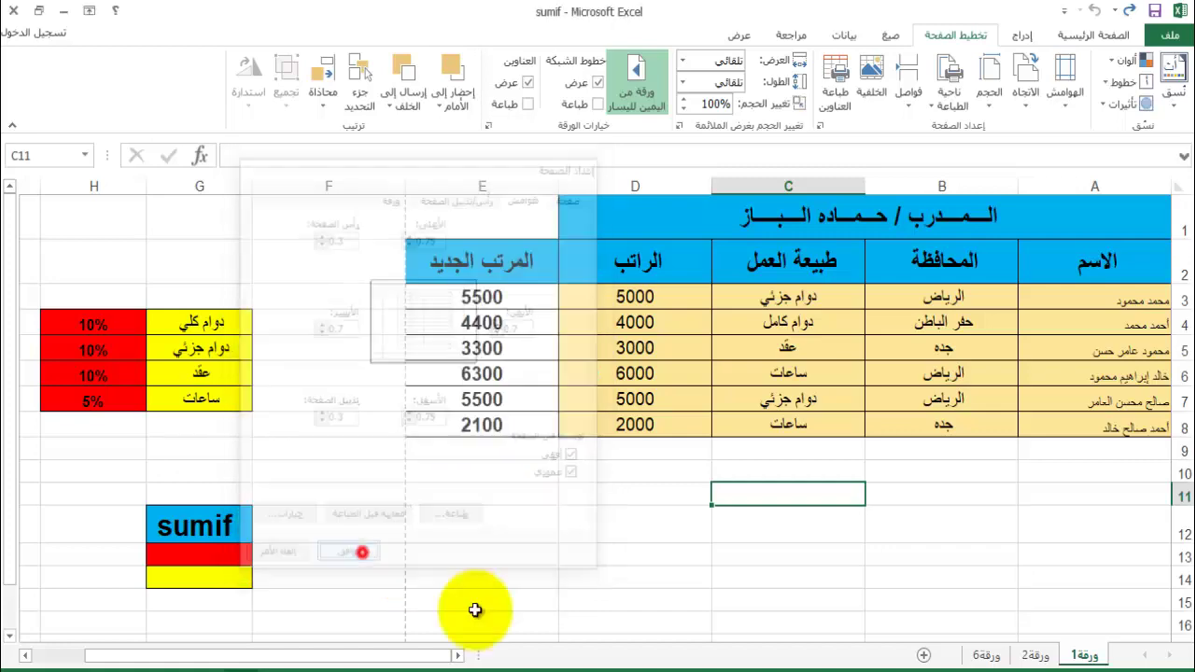